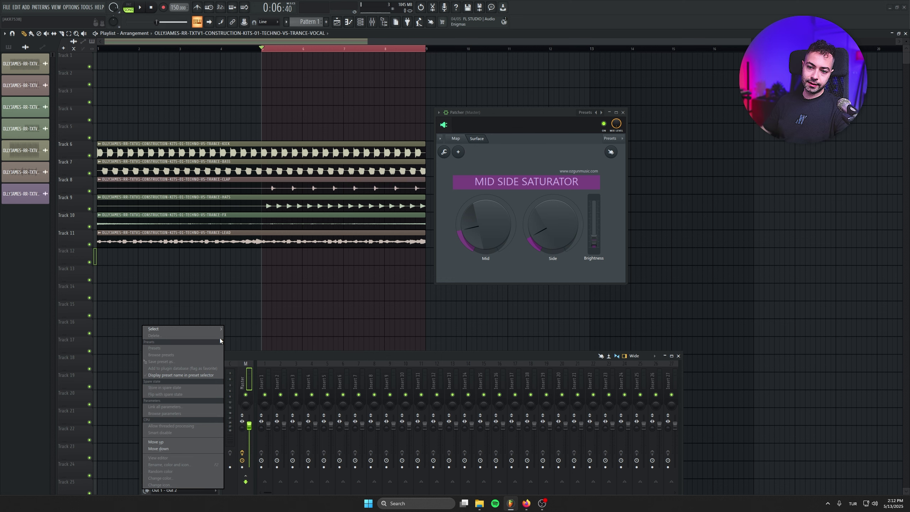
- Load FabFilter Saturn 2 in the Master track's second effect slot and split its spectrum into two bands
mouse_move(216, 330)
left_click(274, 221)
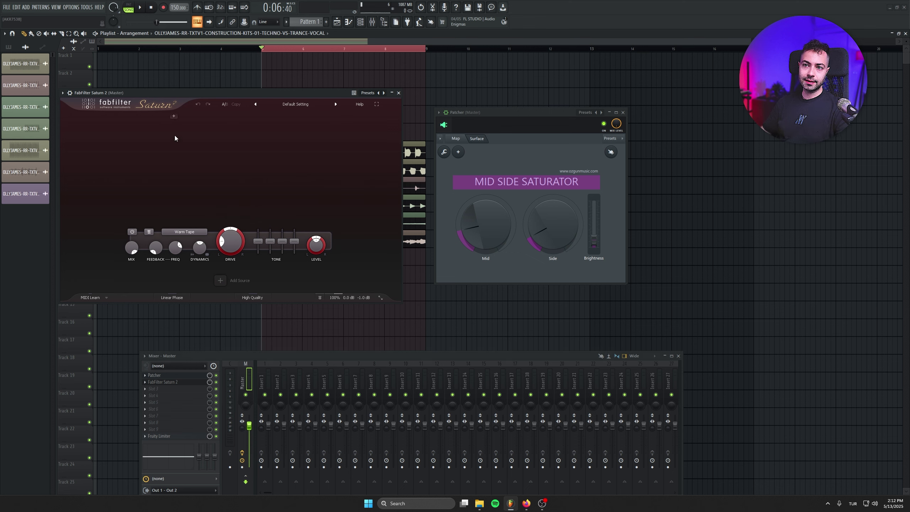
left_click(185, 118)
left_click_drag(200, 94, 232, 121)
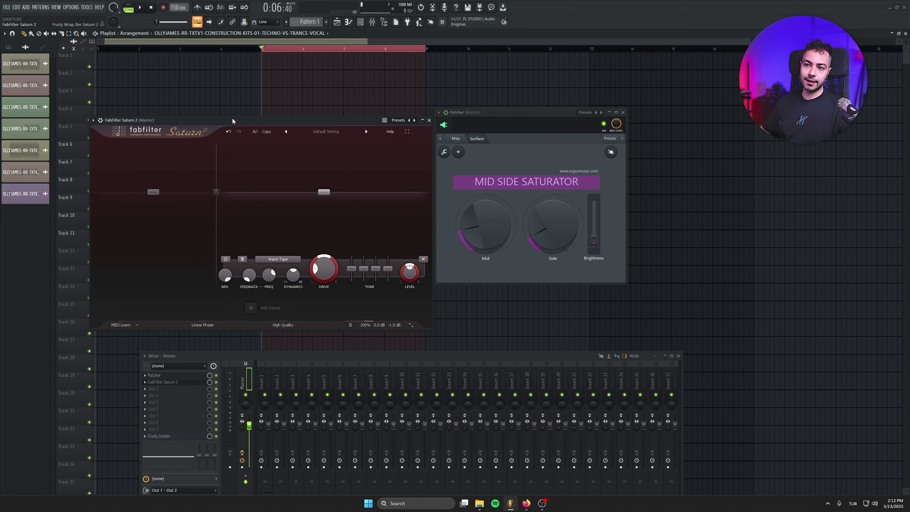
- Toggle the bypass of Saturn 2's low band
mouse_move(119, 211)
left_click(103, 258)
left_click(103, 259)
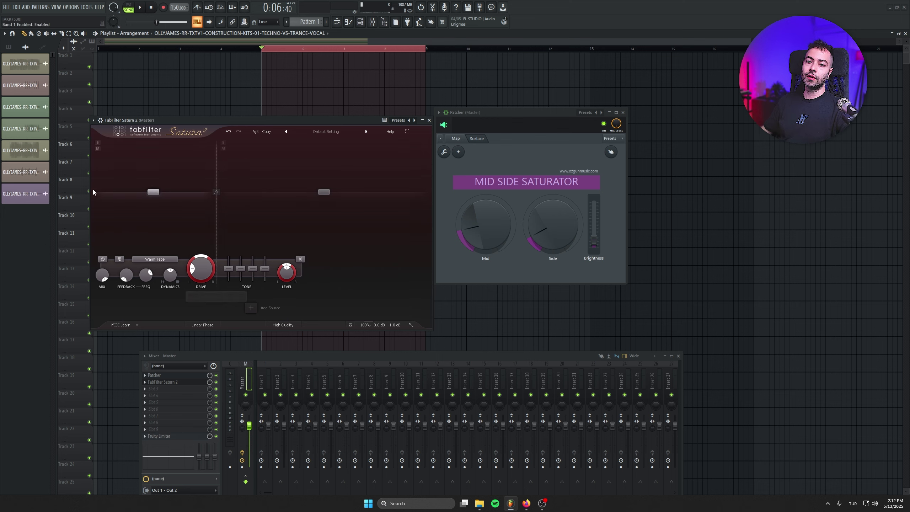
left_click(102, 259)
- Move Saturn 2's band crossover slightly higher and switch the high band's level controls from L/R to M/S
left_click_drag(216, 192, 225, 190)
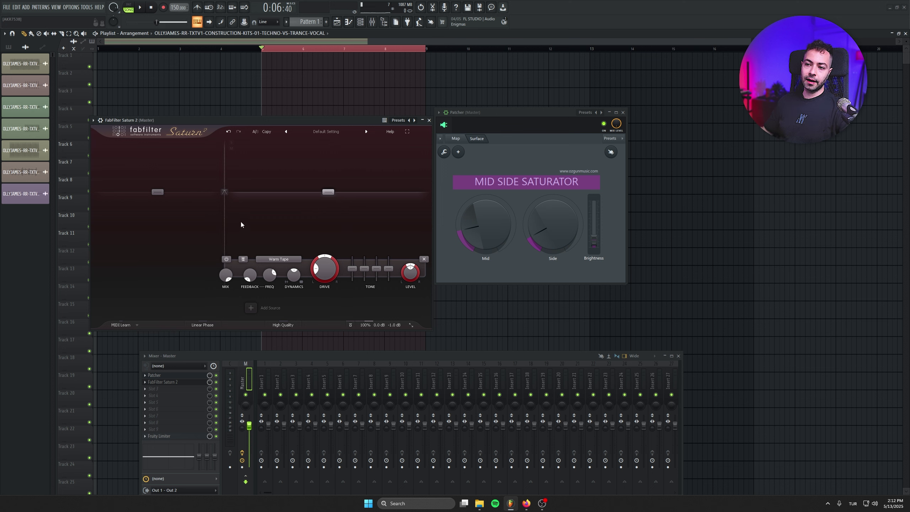
mouse_move(330, 277)
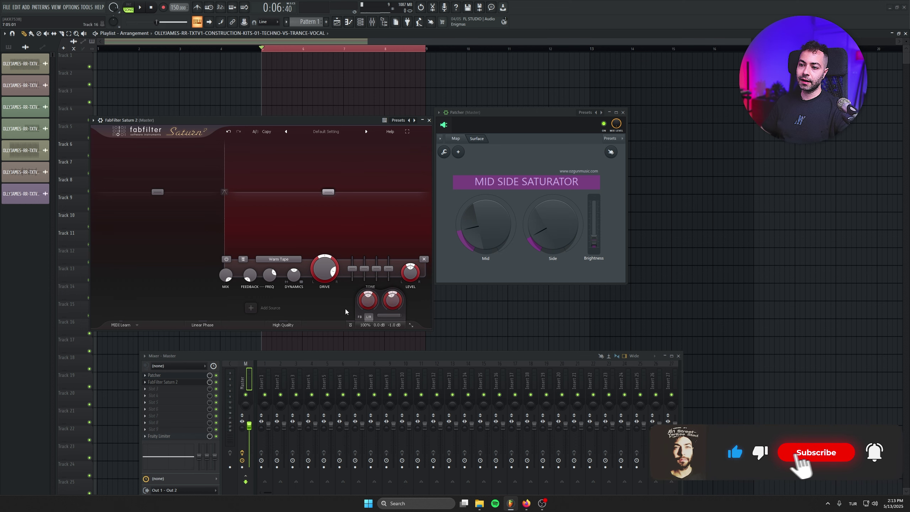
left_click(368, 316)
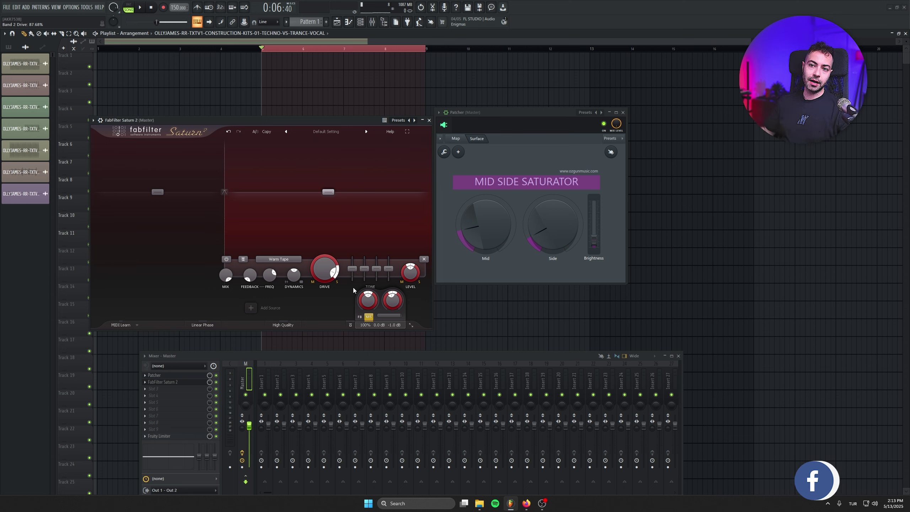
- Close FabFilter Saturn 2 and delete it from the Master track's second effect slot
left_click(429, 121)
left_click(146, 383)
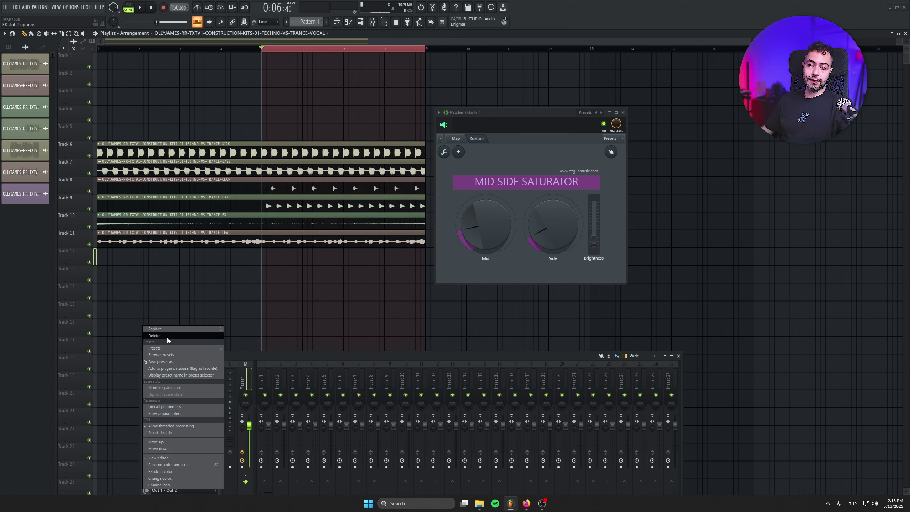
left_click(171, 338)
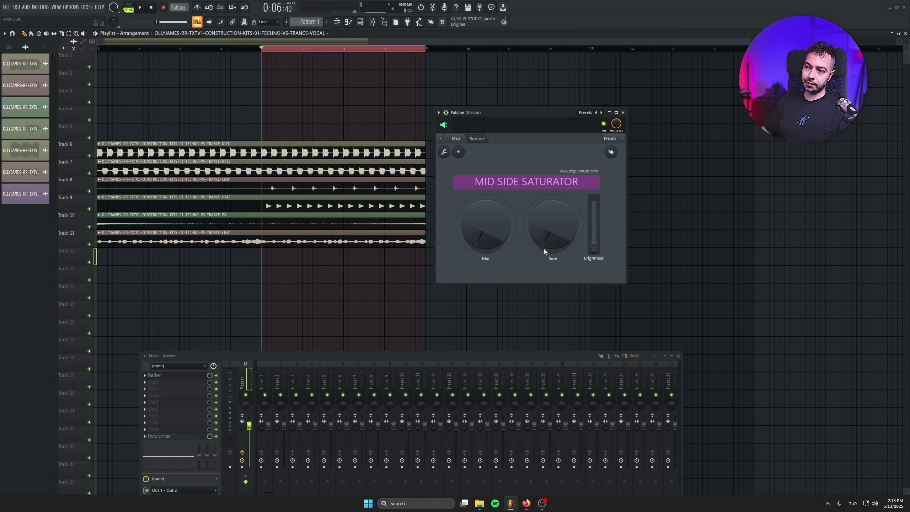
- Enable the bypassed Mid Side Saturator during loop playback and raise its Side and Brightness controls
mouse_move(544, 249)
left_mouse_down()
mouse_move(544, 213)
mouse_move(544, 248)
left_mouse_up()
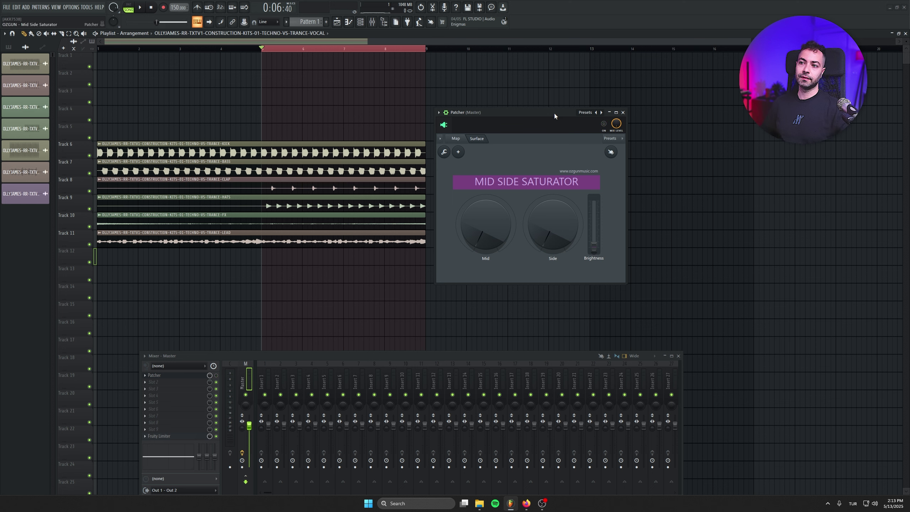
key("space")
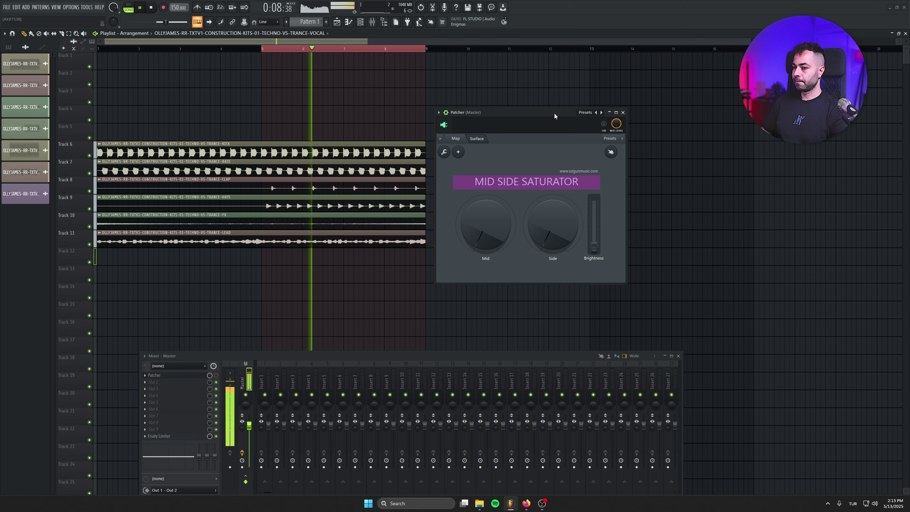
left_click(604, 124)
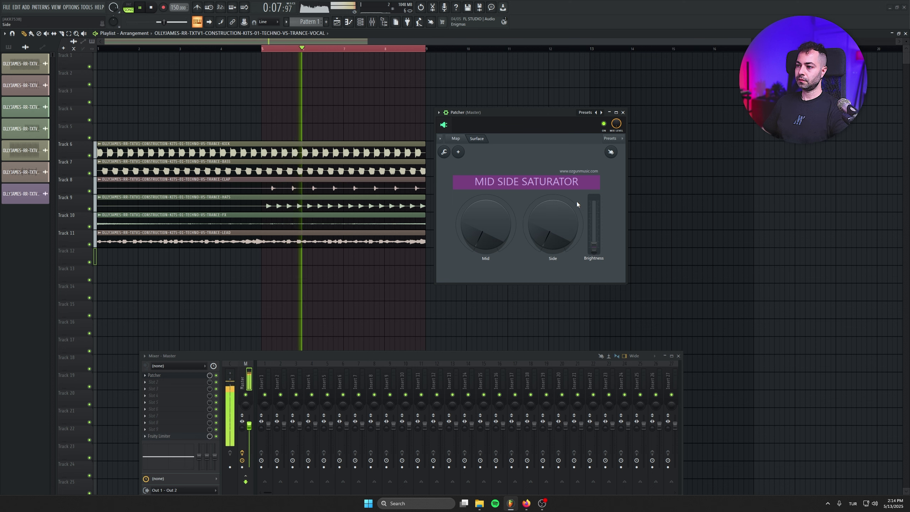
mouse_move(554, 246)
left_mouse_down()
mouse_move(553, 255)
mouse_move(552, 204)
mouse_move(553, 231)
mouse_move(593, 246)
left_mouse_up()
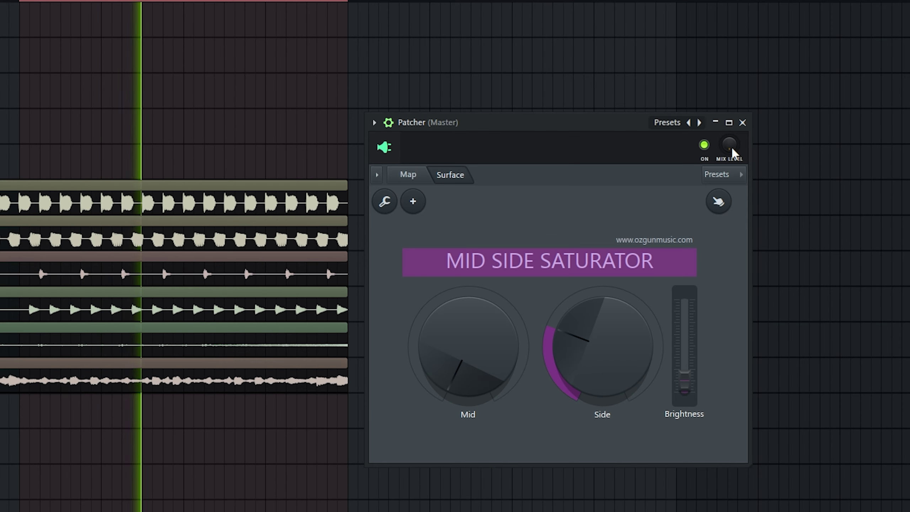
- Compare the dry and saturated loop by dropping Patcher's mix level to zero and restoring it, ending with playback stopped
left_click(731, 147)
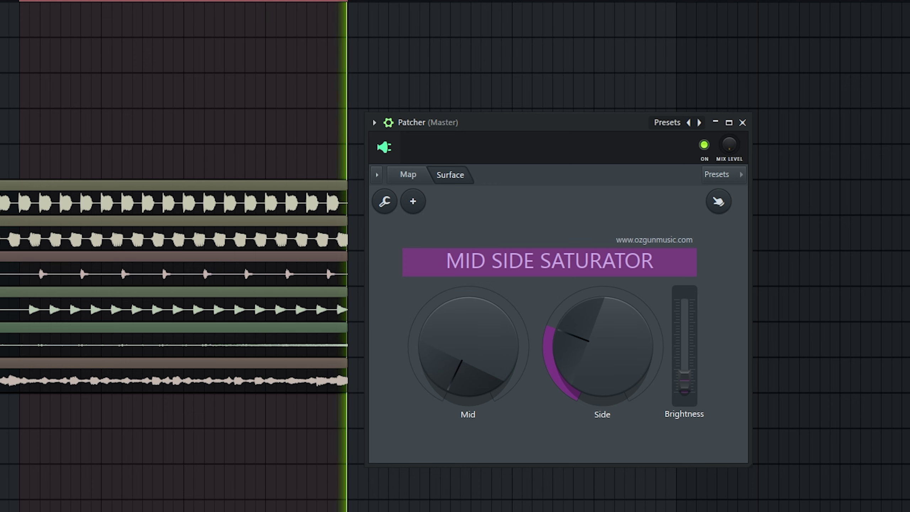
right_click(732, 133)
left_click(701, 142)
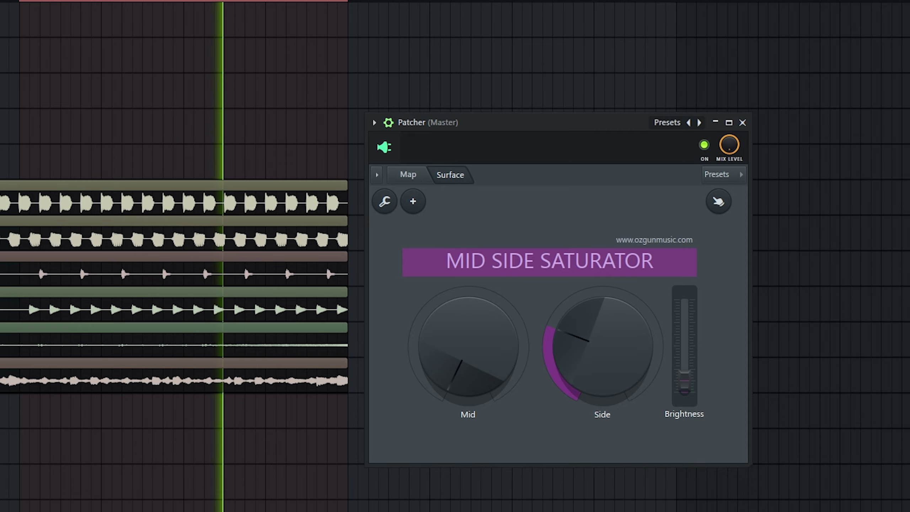
left_click(150, 9)
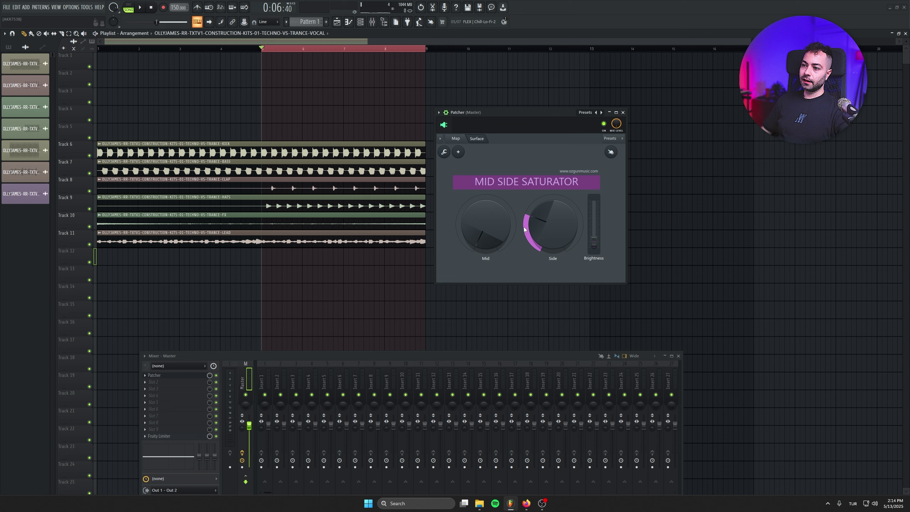
- Audition the Mid and Side saturation during loop playback, settling Mid just above 9 o'clock and Side slightly higher
mouse_move(543, 239)
left_mouse_down()
mouse_move(543, 201)
mouse_move(545, 230)
left_mouse_up()
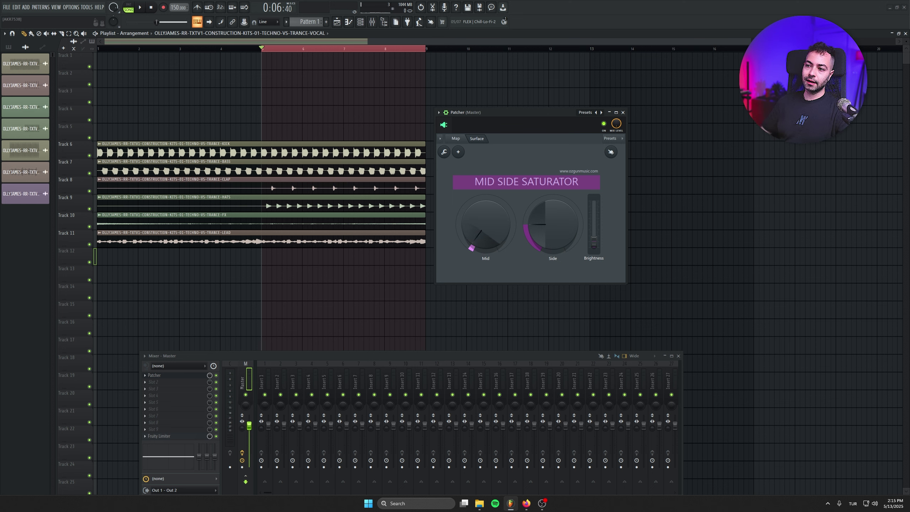
mouse_move(485, 225)
left_mouse_down()
mouse_move(486, 201)
mouse_move(485, 216)
left_mouse_up()
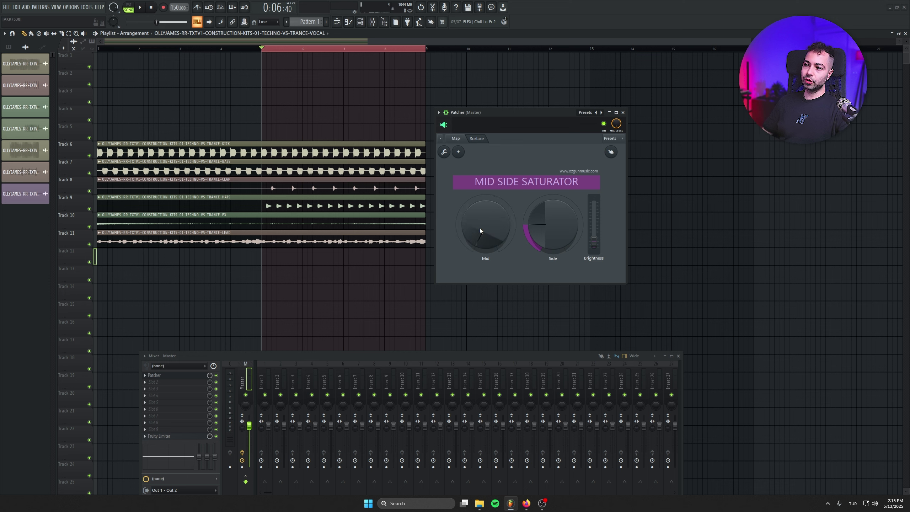
key("space")
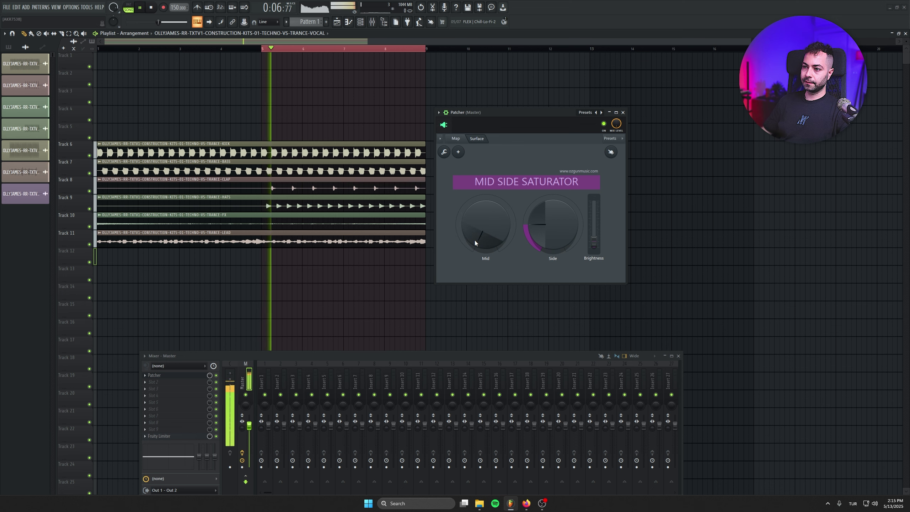
left_click_drag(480, 237, 473, 226)
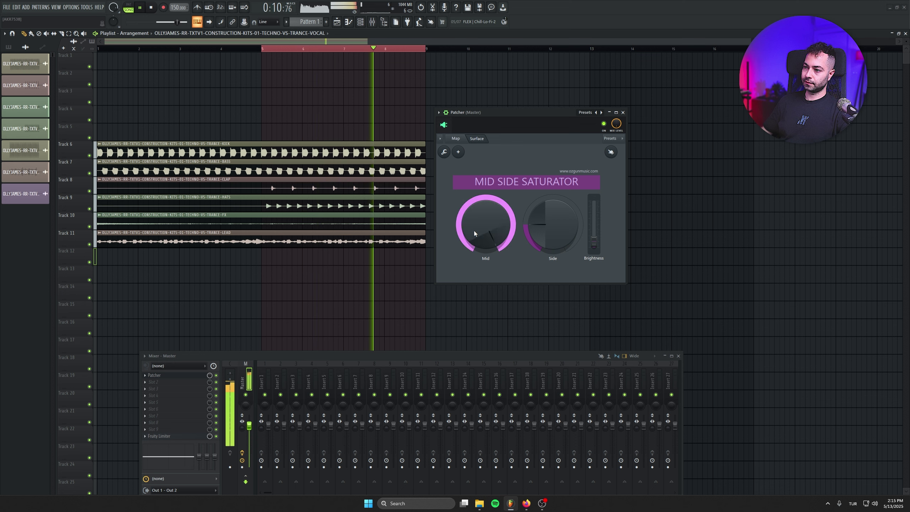
left_click_drag(473, 230, 473, 255)
left_click_drag(552, 229, 552, 215)
key("space")
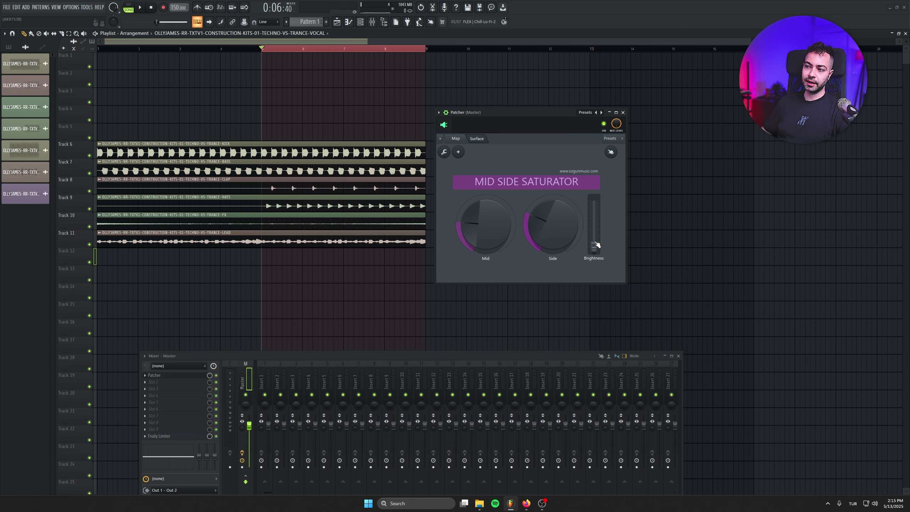
- Play the loop and set the saturator's Brightness slider to roughly a quarter of its range
key("space")
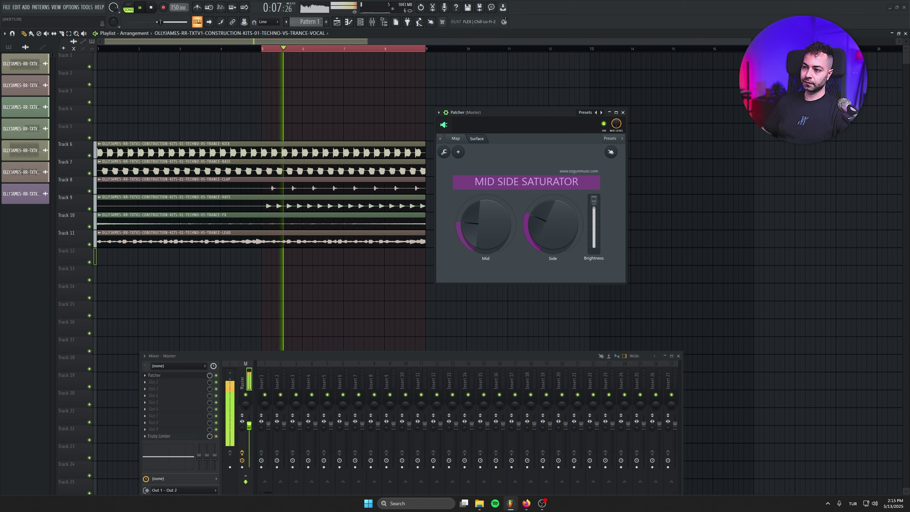
left_click_drag(598, 251, 598, 237)
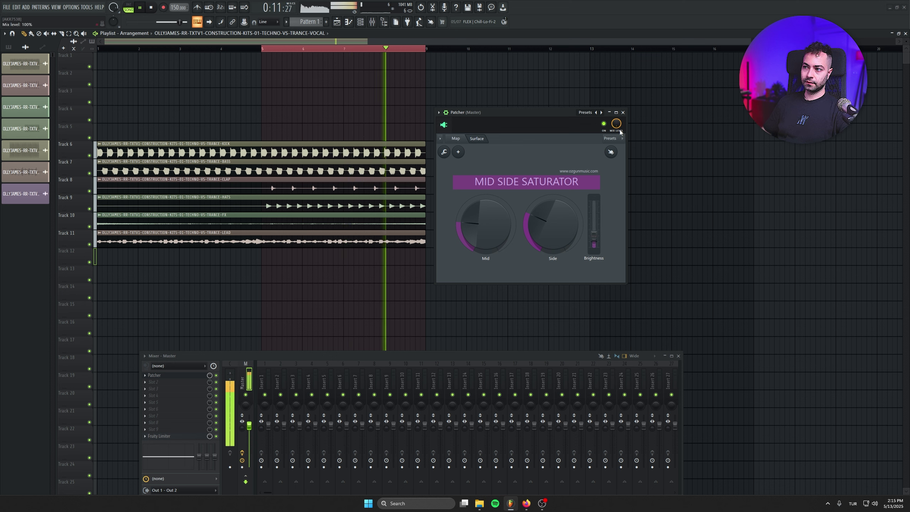
key("space")
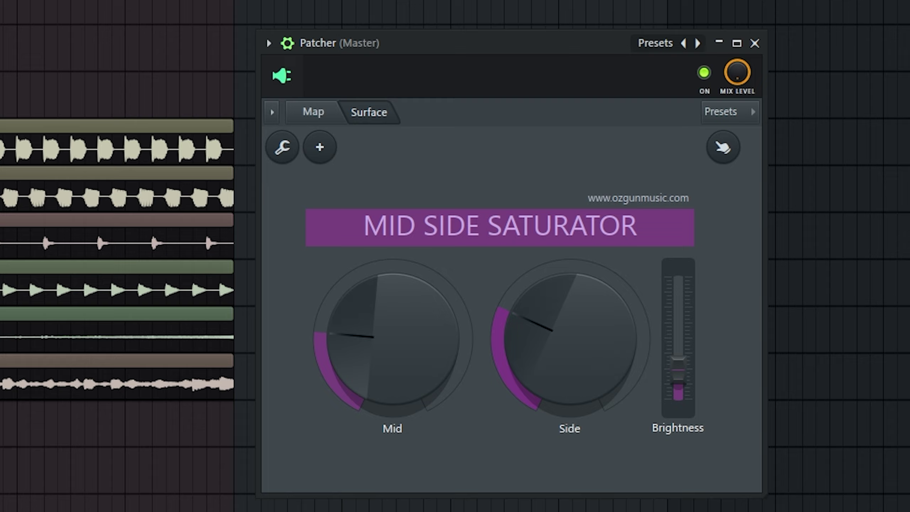
key("space")
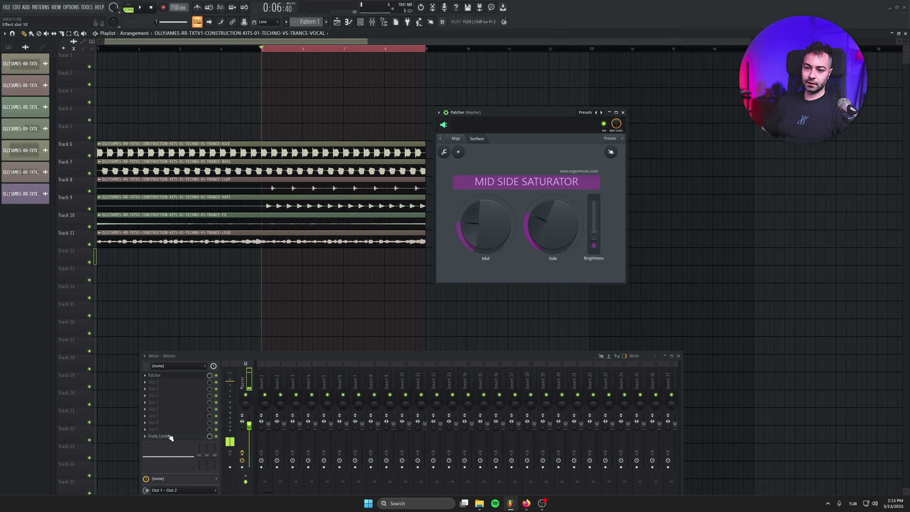
- Raise the Master's Fruity Limiter gain and compare the loop with Patcher's mix level at zero, restoring it to full
left_click(170, 436)
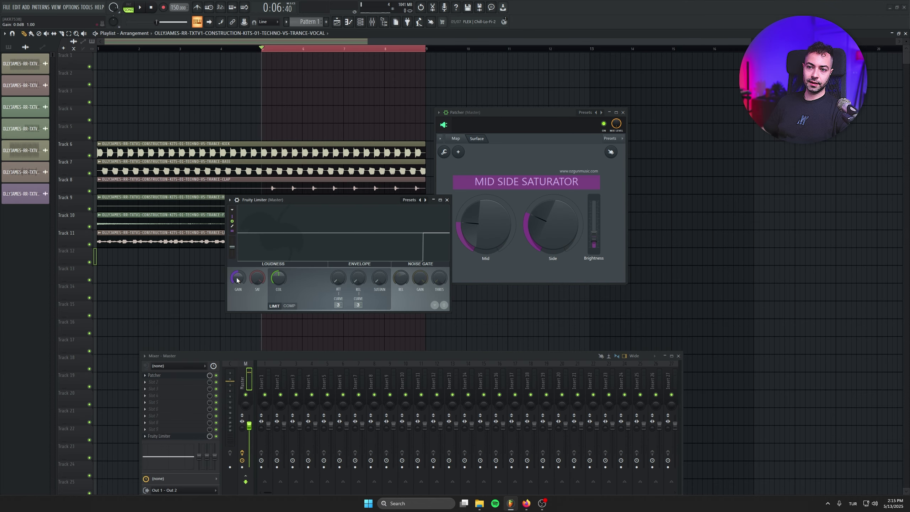
left_click_drag(238, 278, 238, 267)
key("space")
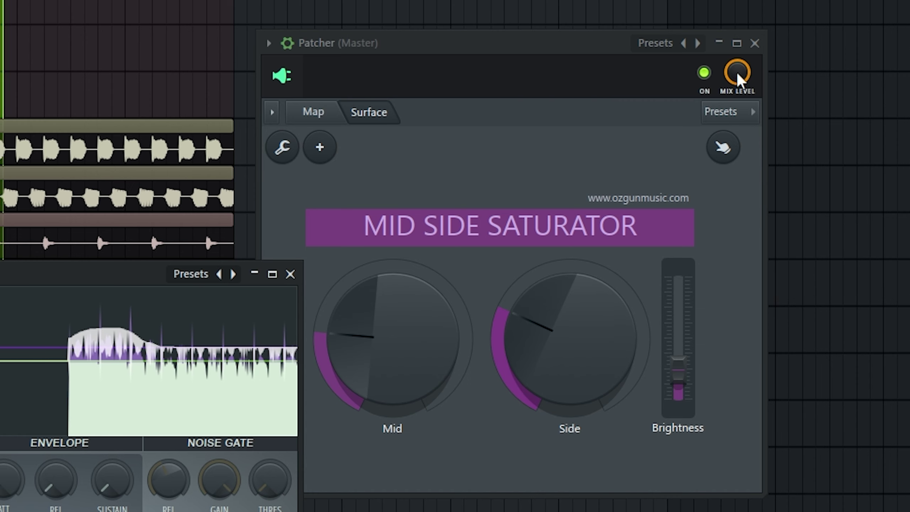
left_click(738, 73)
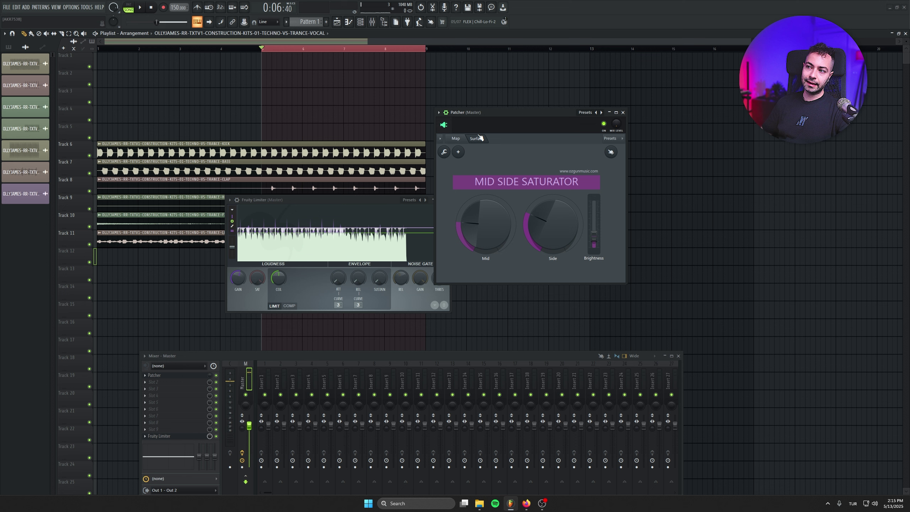
left_click_drag(613, 126, 613, 82)
- Show Patcher's module map in an enlarged window that fits the whole signal chain
left_click(456, 139)
left_click_drag(475, 113, 329, 108)
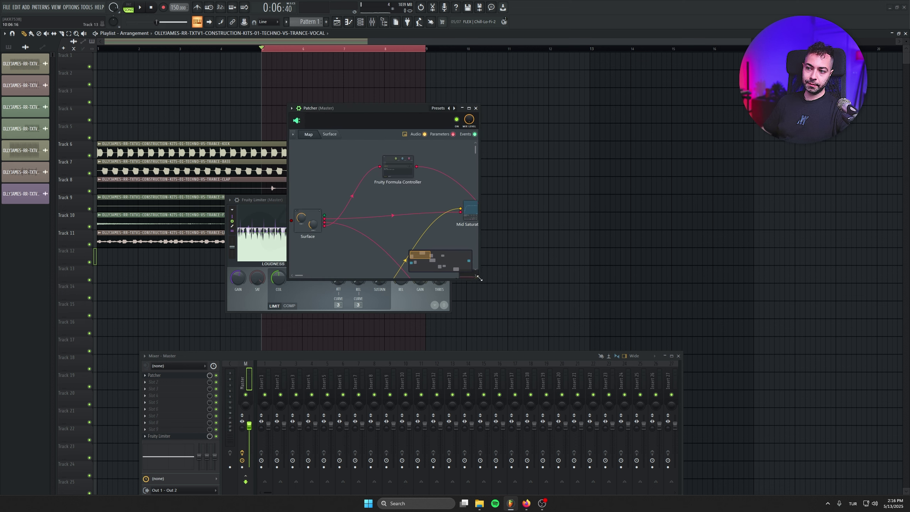
left_click_drag(479, 278, 803, 459)
left_click_drag(501, 116, 361, 74)
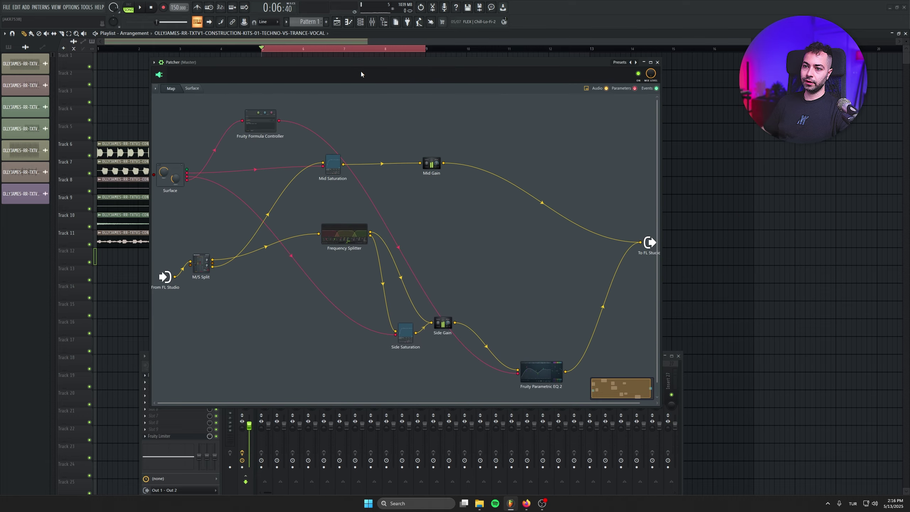
- Spread out the M/S Split, Frequency Splitter and Mid Saturation modules in the Patcher map
left_click_drag(201, 263, 233, 257)
mouse_move(228, 263)
left_mouse_down()
mouse_move(241, 267)
mouse_move(231, 256)
left_mouse_up()
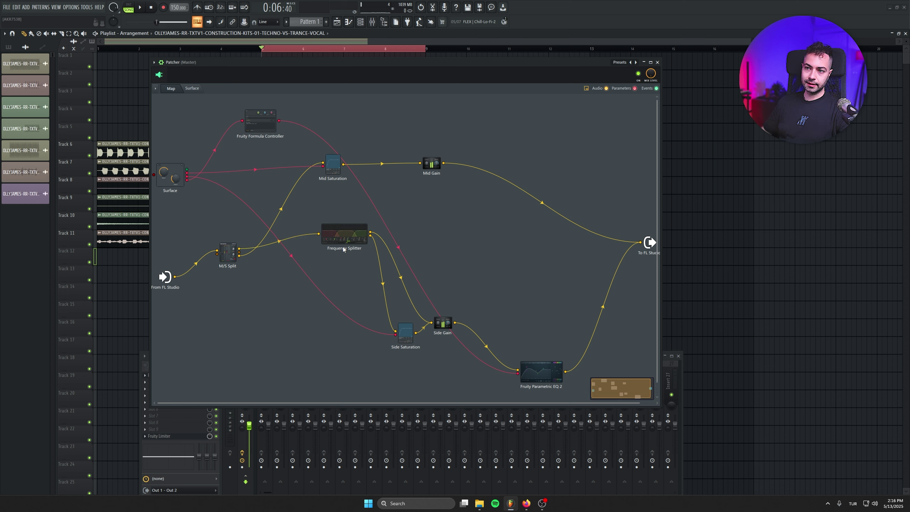
left_click_drag(343, 249, 330, 275)
mouse_move(332, 165)
left_mouse_down()
mouse_move(319, 163)
mouse_move(327, 160)
left_mouse_up()
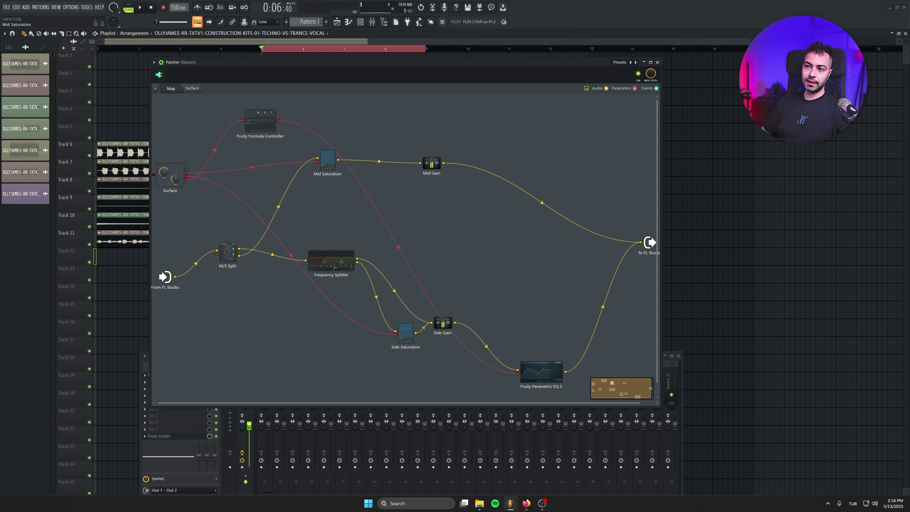
- Examine the Mid Saturation module's waveshaper curve, then close its editor
left_click(328, 161)
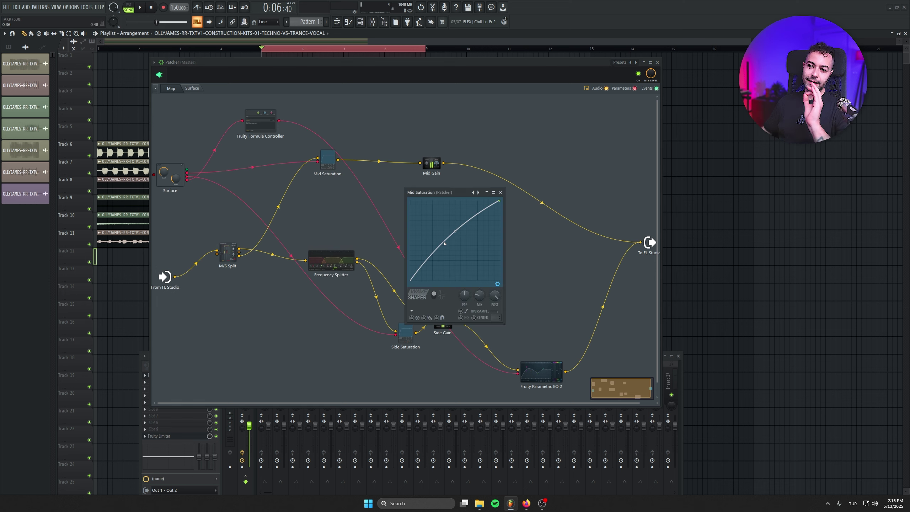
left_click(500, 192)
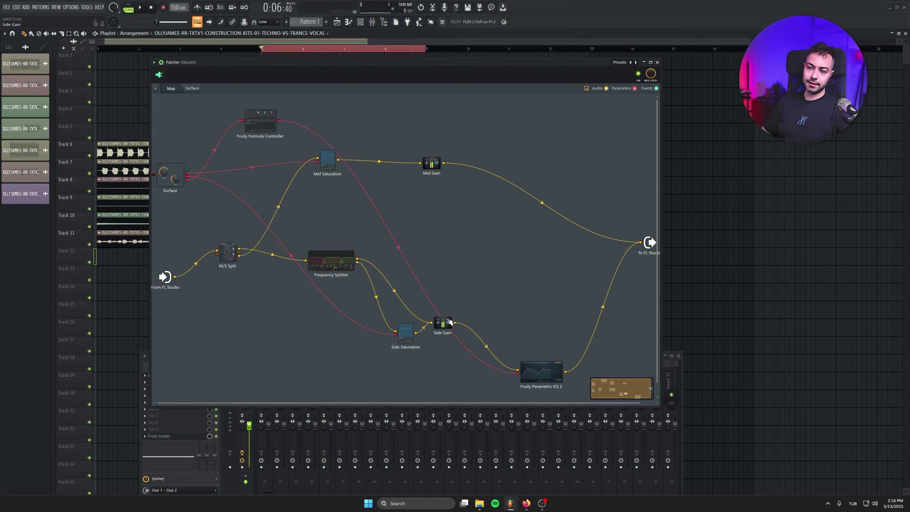
- Move the Side Gain module away from Side Saturation and open the Frequency Splitter's editor above its module
left_click_drag(449, 322, 503, 290)
left_click(330, 262)
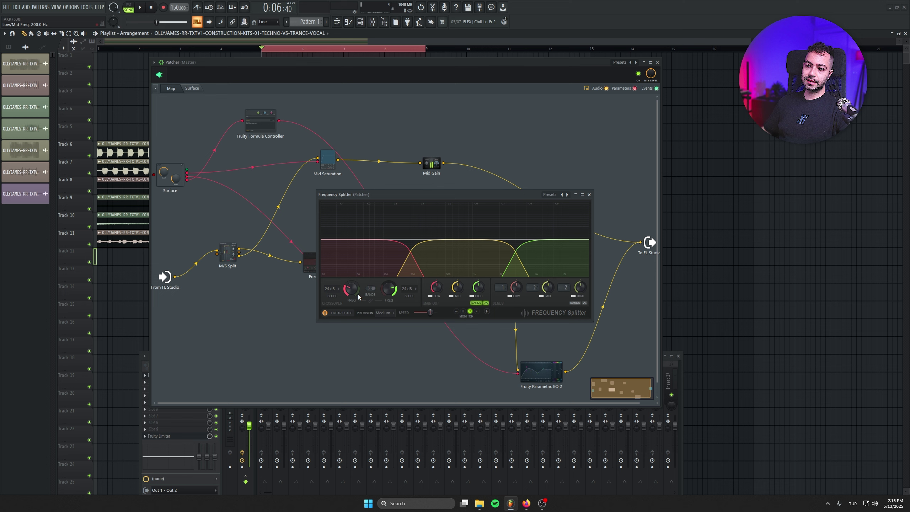
left_click_drag(419, 204, 269, 141)
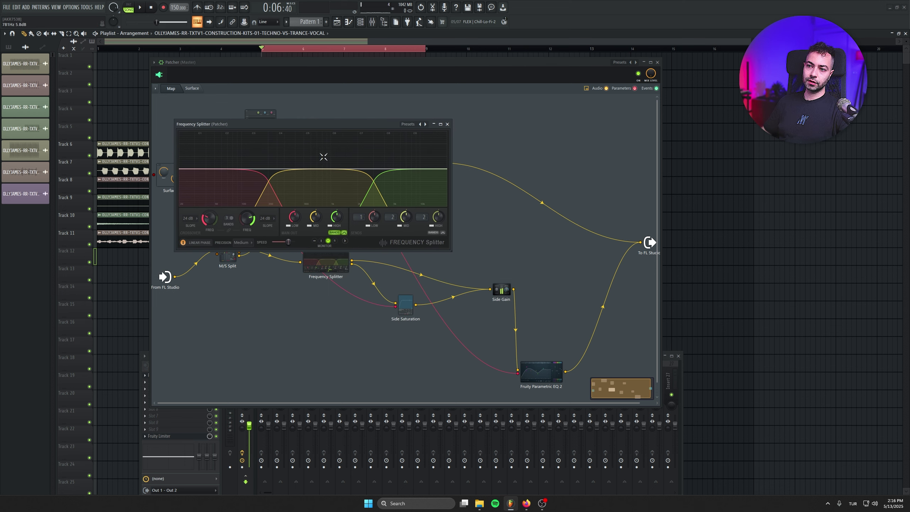
- Close the Frequency Splitter's editor, nudge its module away from Side Saturation, and examine the Side Saturation waveshaper curve
left_click(446, 124)
mouse_move(325, 263)
left_mouse_down()
mouse_move(304, 232)
mouse_move(312, 257)
left_mouse_up()
left_click_drag(406, 308, 408, 311)
left_click(408, 311)
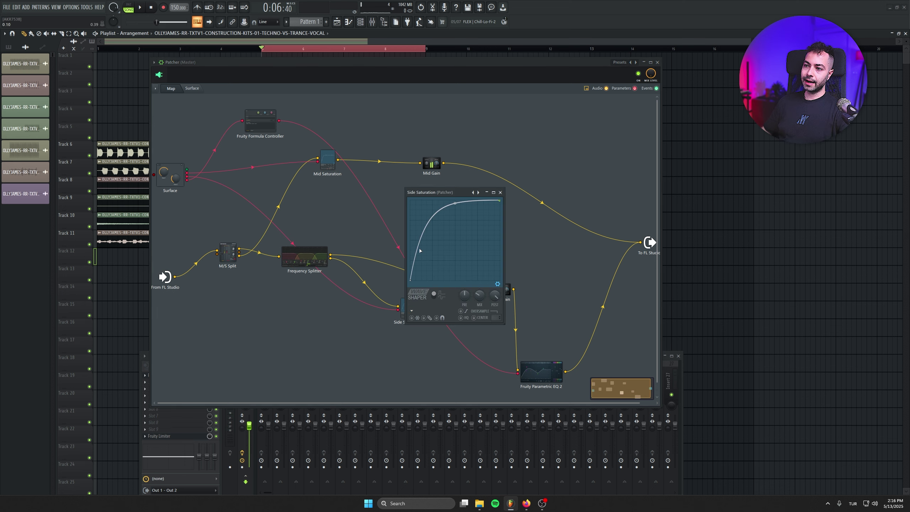
left_click(500, 192)
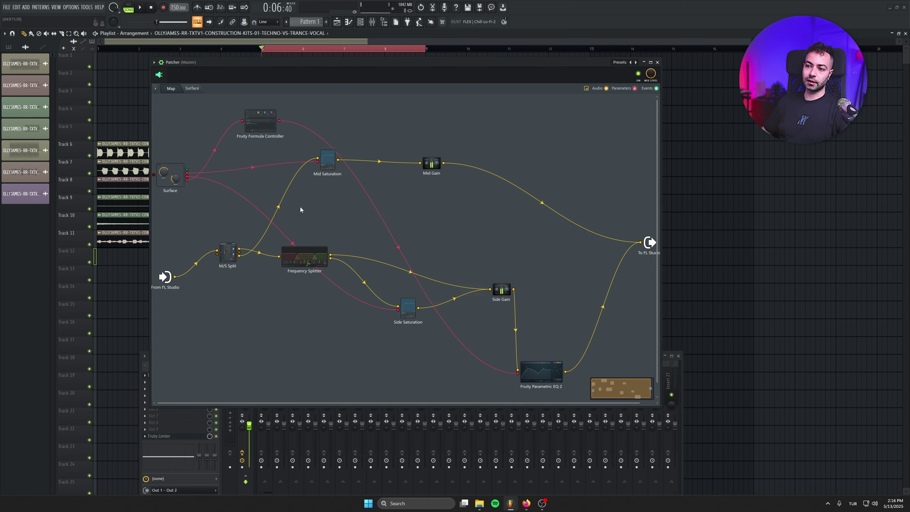
- Show the Mid Side Saturator control surface in a small Patcher window placed over the middle of the playlist
left_click(192, 88)
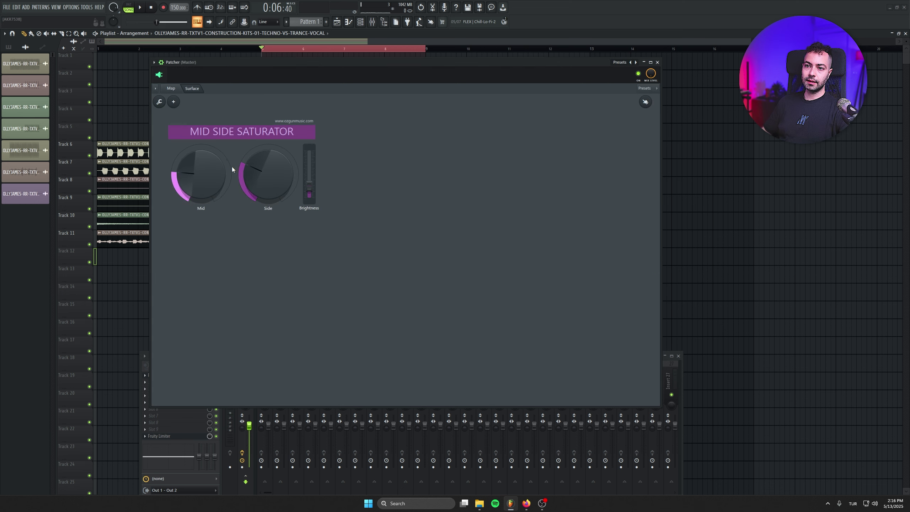
left_click_drag(657, 406, 356, 241)
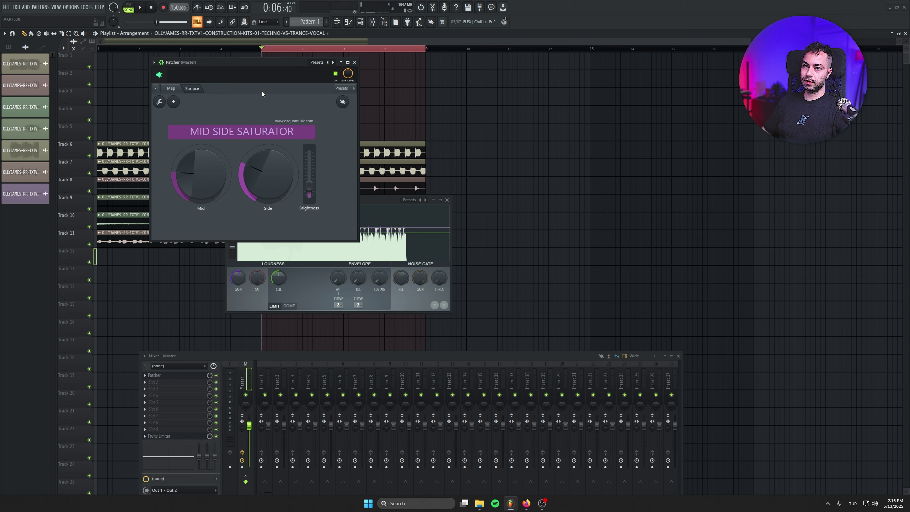
left_click_drag(258, 64, 399, 135)
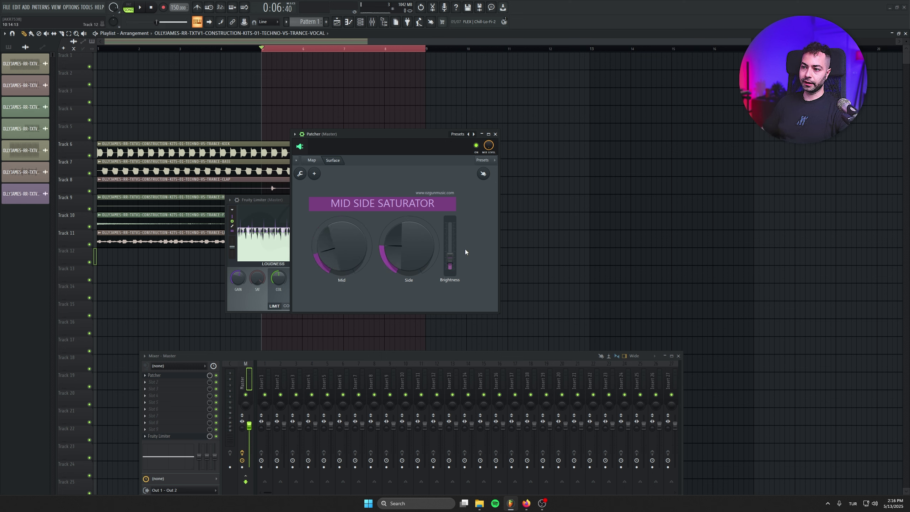
- Show the whole module map in an enlarged Patcher window and open the Fruity Parametric EQ 2 module's editor
left_click(312, 160)
left_click_drag(494, 313, 790, 442)
left_click_drag(547, 139, 369, 65)
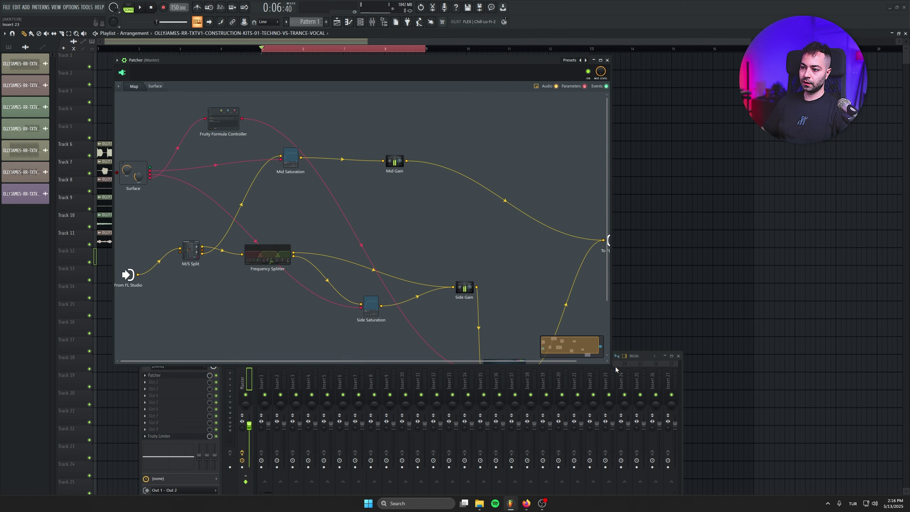
left_click_drag(613, 366, 702, 473)
left_click_drag(512, 342, 528, 351)
double_click(528, 350)
left_click_drag(429, 194, 421, 193)
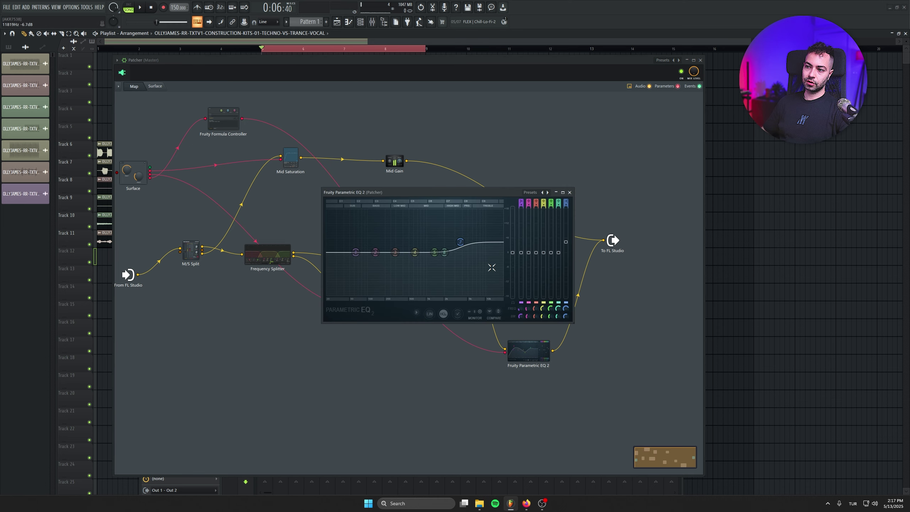
- Place the saturator's control surface beside the EQ editor and sweep Brightness up to maximum and back to zero
double_click(290, 158)
left_click_drag(519, 95, 241, 110)
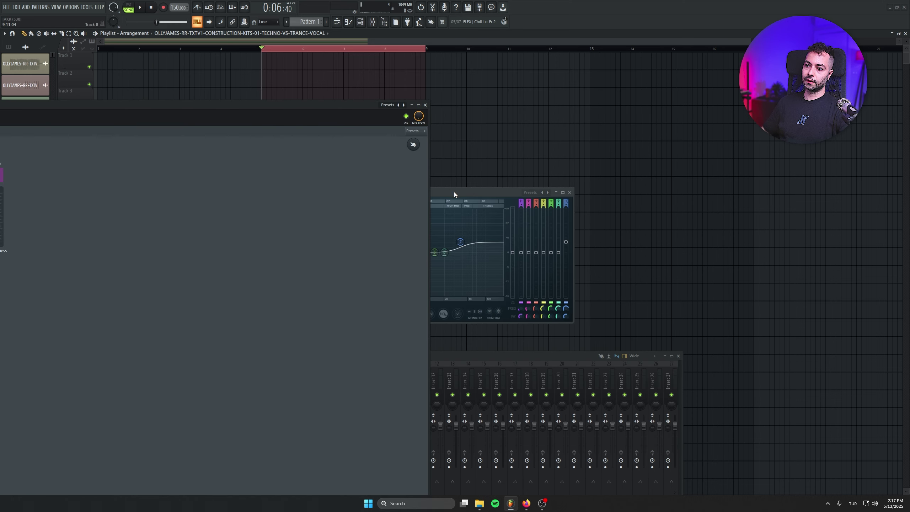
left_click_drag(453, 192, 715, 119)
left_click_drag(369, 108, 589, 53)
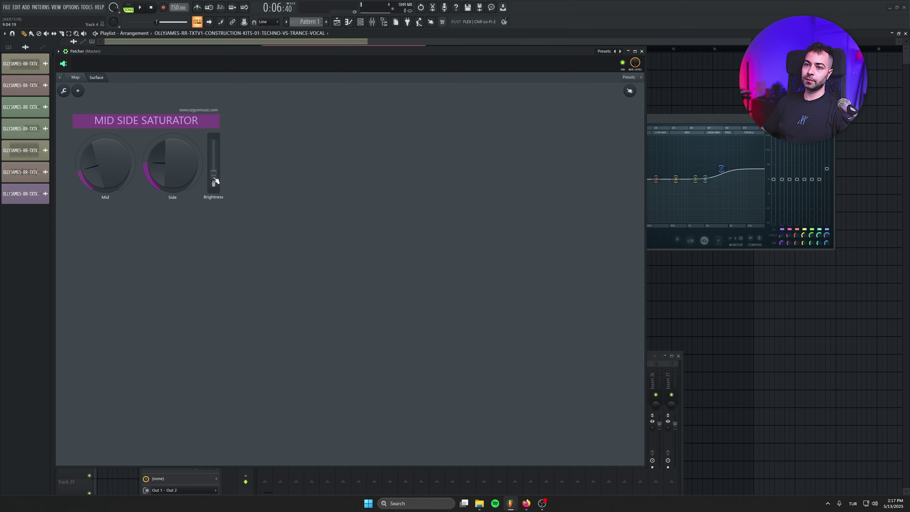
left_click_drag(216, 181, 213, 141)
left_click_drag(214, 141, 214, 185)
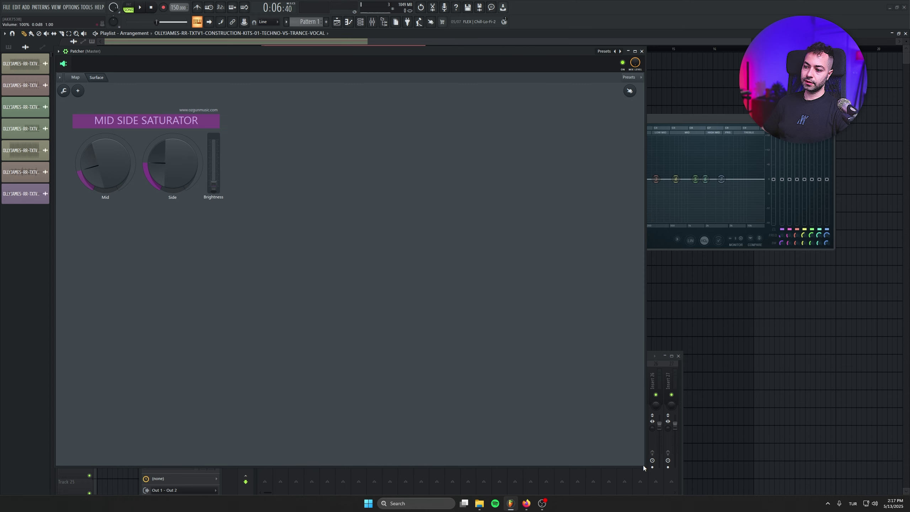
- Close the Fruity Parametric EQ 2 editor and fit the Patcher window closely around the saturator controls over the playlist
left_click_drag(644, 467, 249, 232)
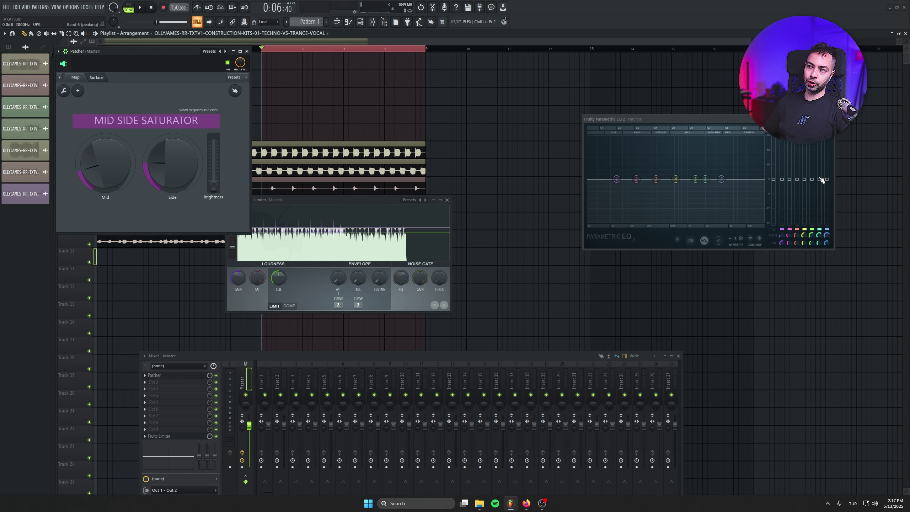
left_click(830, 119)
left_click_drag(170, 53, 286, 111)
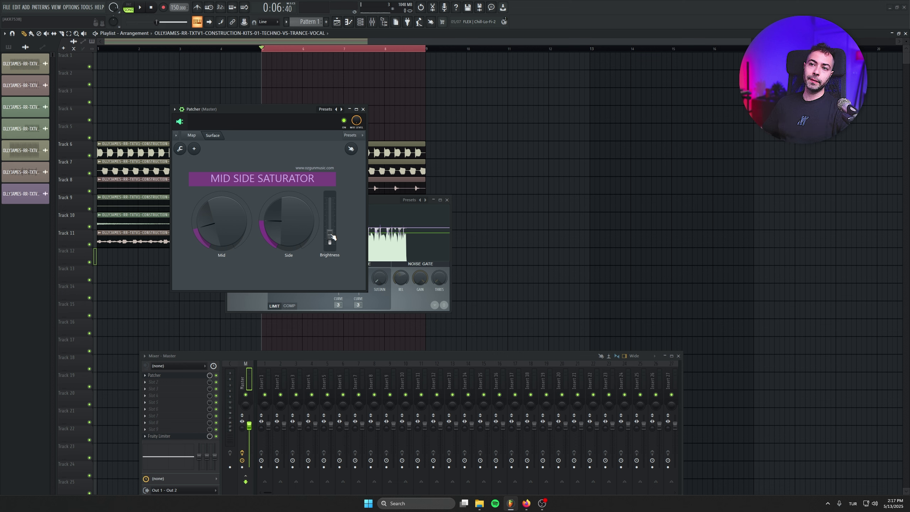
- Audition the looped section through the saturator with Patcher's mix level at 100%, ending with playback stopped
key("space")
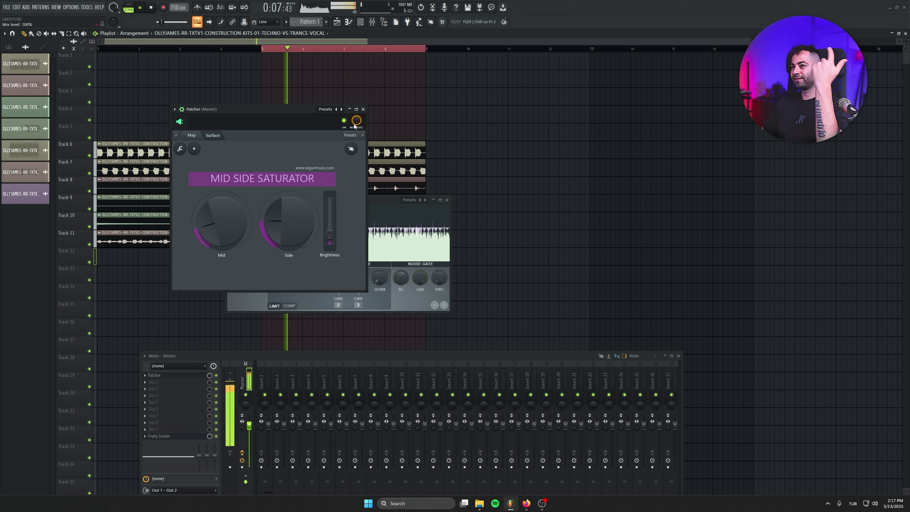
mouse_move(354, 126)
left_mouse_down()
mouse_move(354, 141)
mouse_move(353, 122)
left_mouse_up()
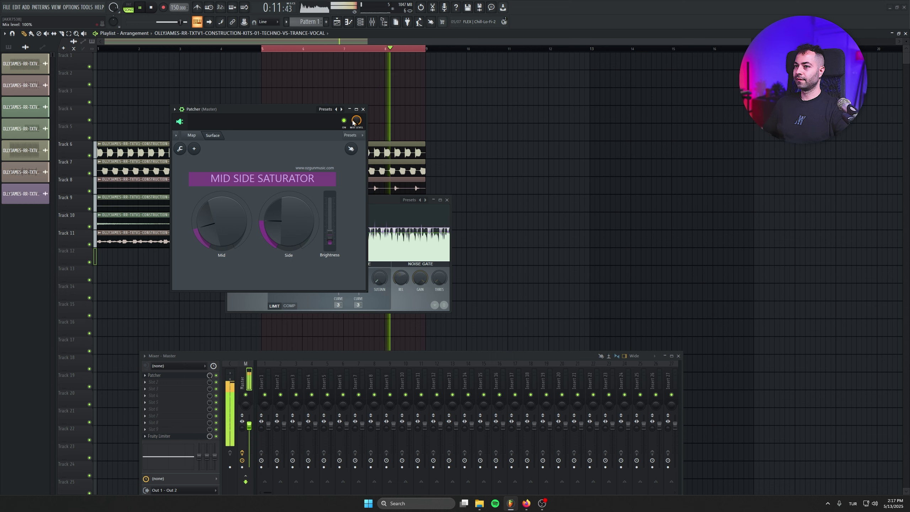
key("space")
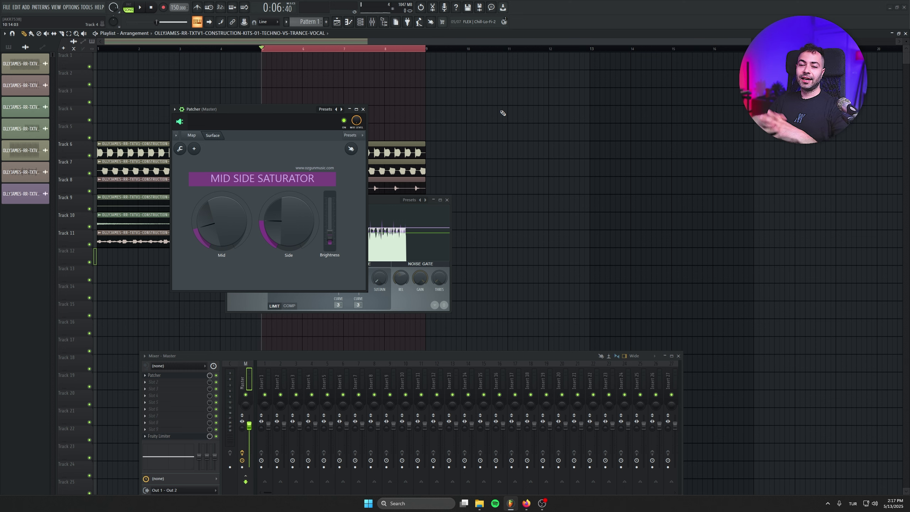
- Play the loop and compare the dry and saturated sound by lowering Patcher's mix level to zero and restoring it fully
key("space")
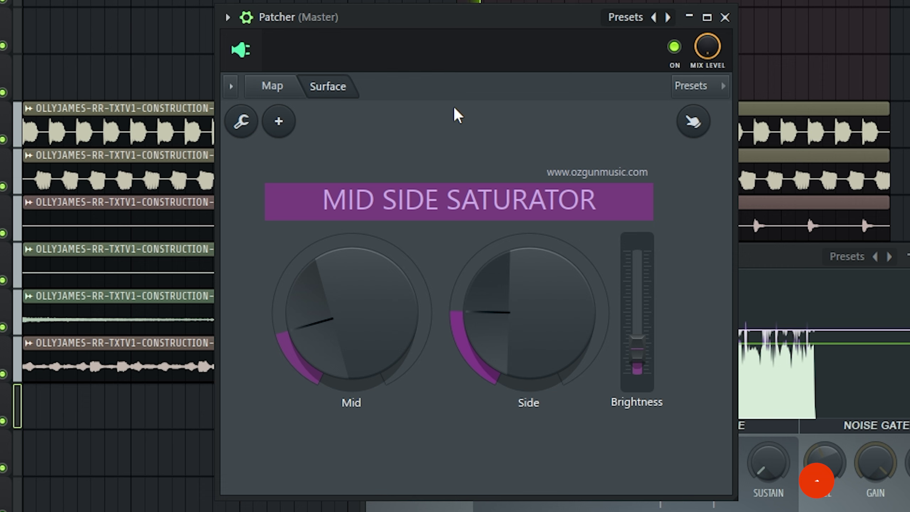
left_click_drag(354, 121, 362, 159)
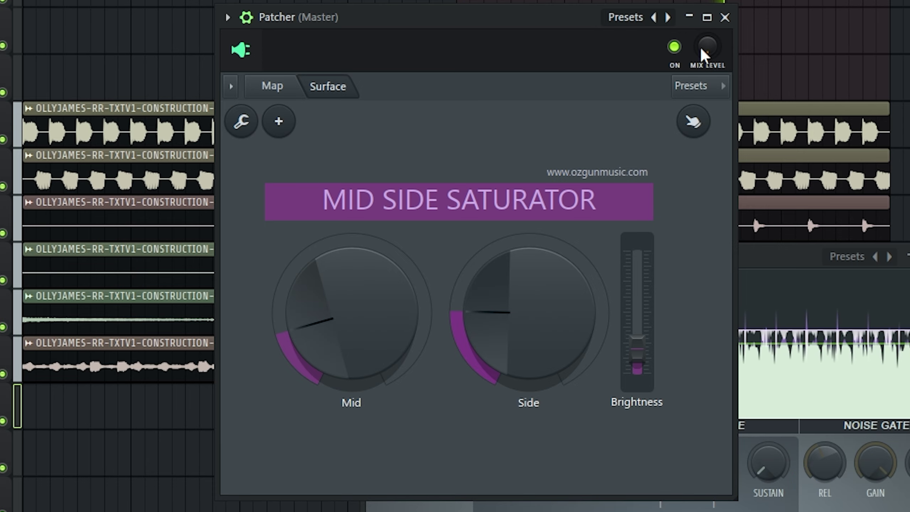
left_click_drag(700, 48, 700, 0)
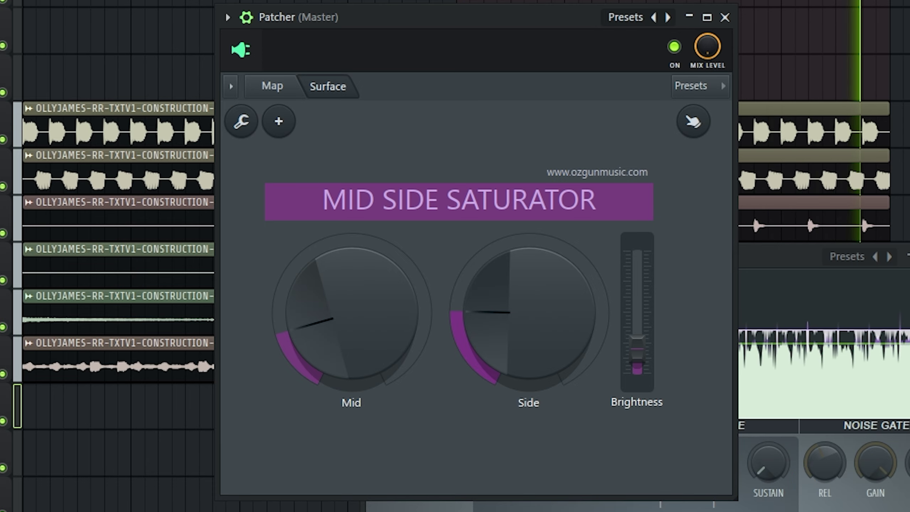